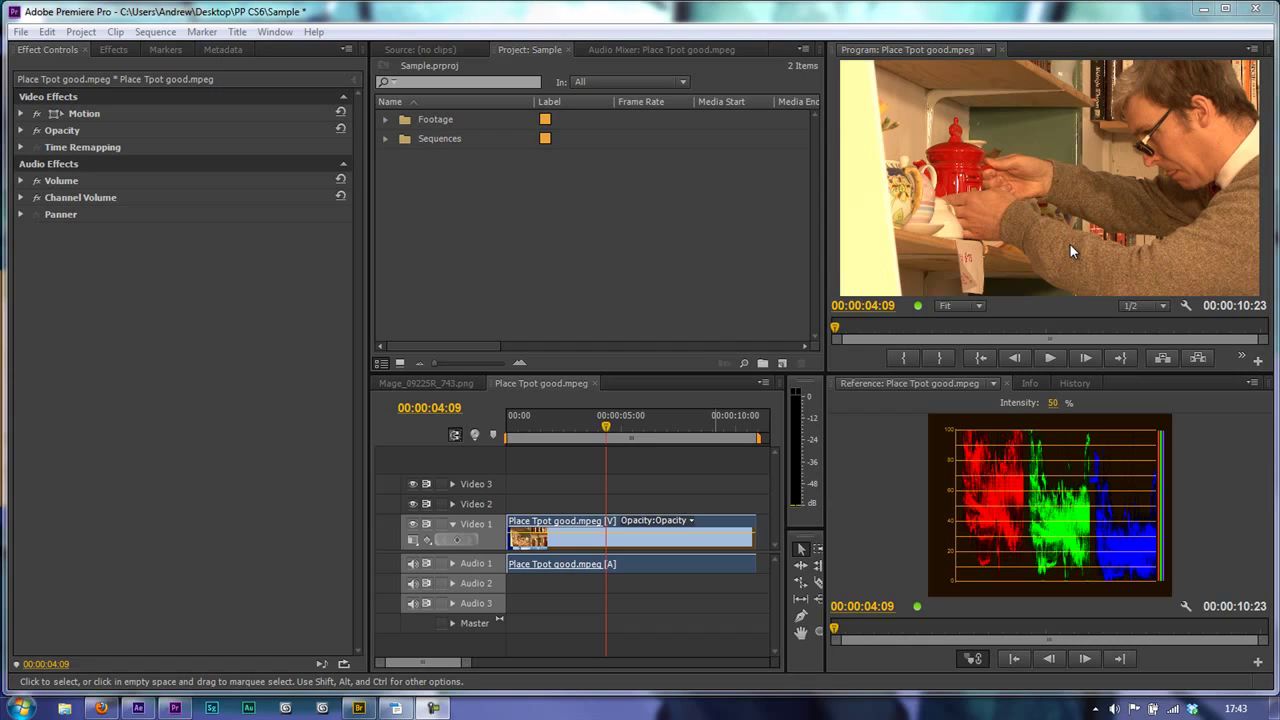
# - Clear the Effects search and filter the effects list by 'fast' to find Fast Color Corrector
pyautogui.click(110, 50)
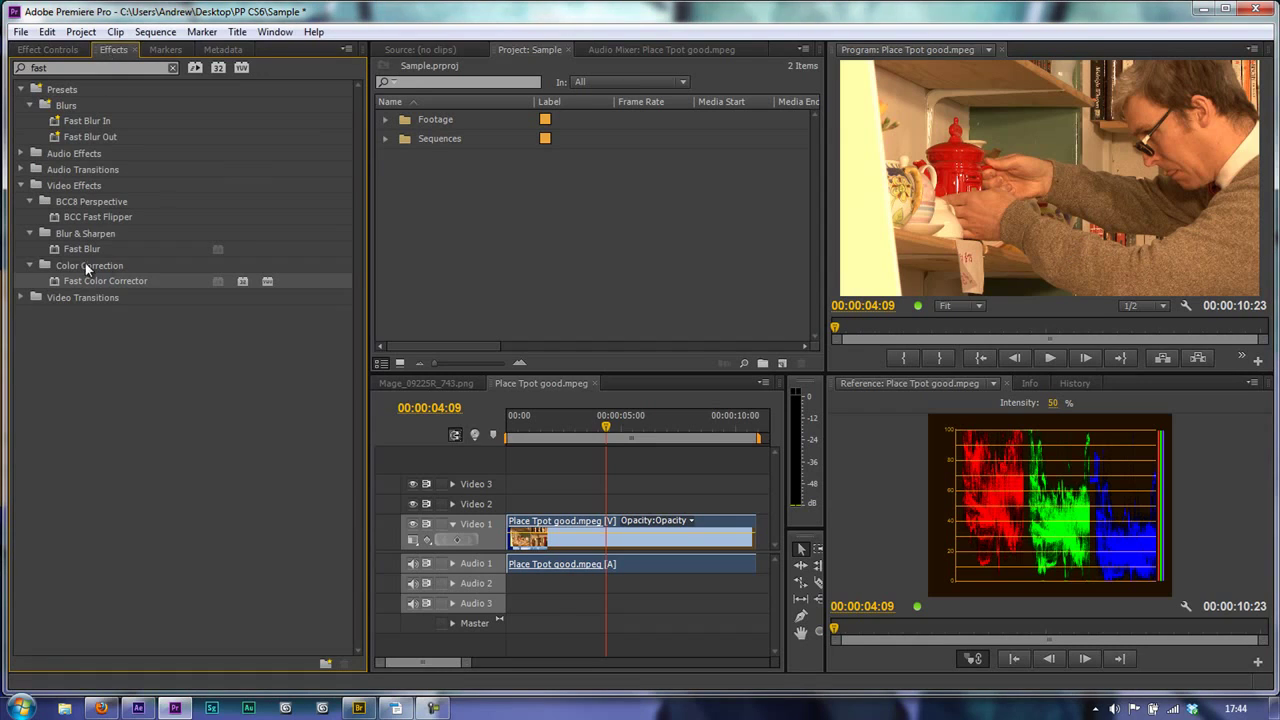
pyautogui.click(173, 66)
pyautogui.click(44, 68)
pyautogui.write('f')
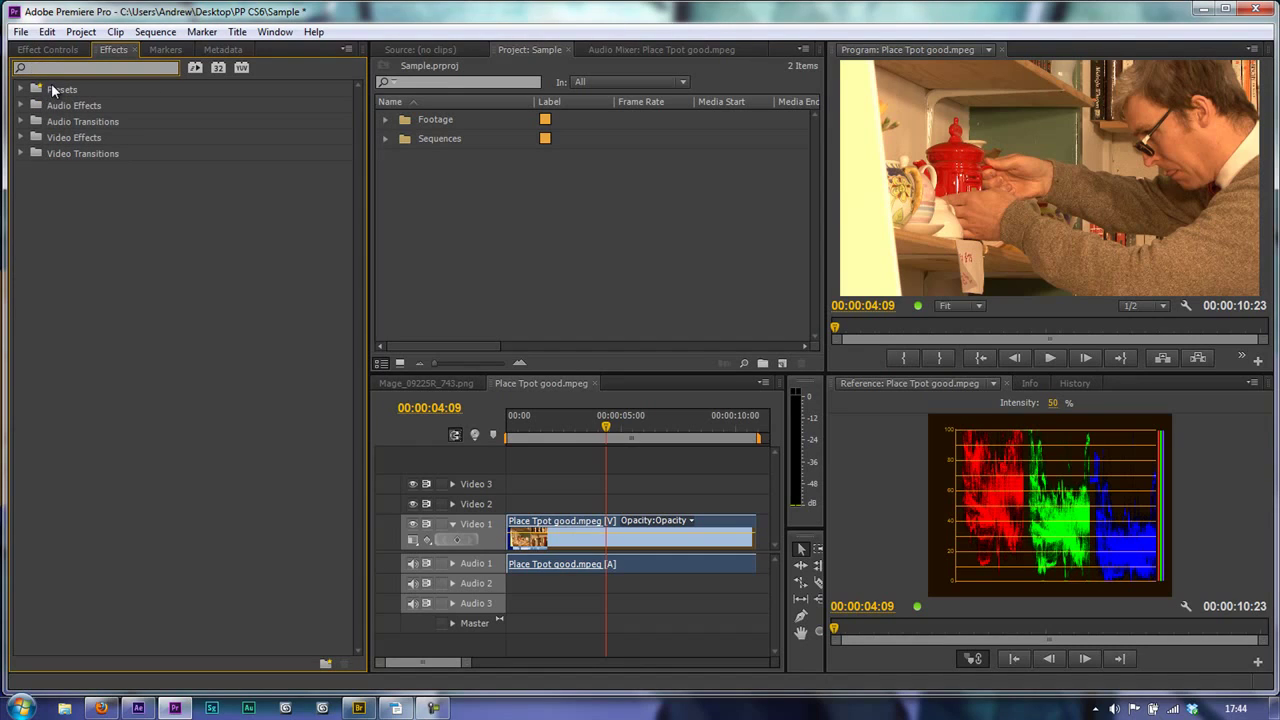
pyautogui.write('ast')
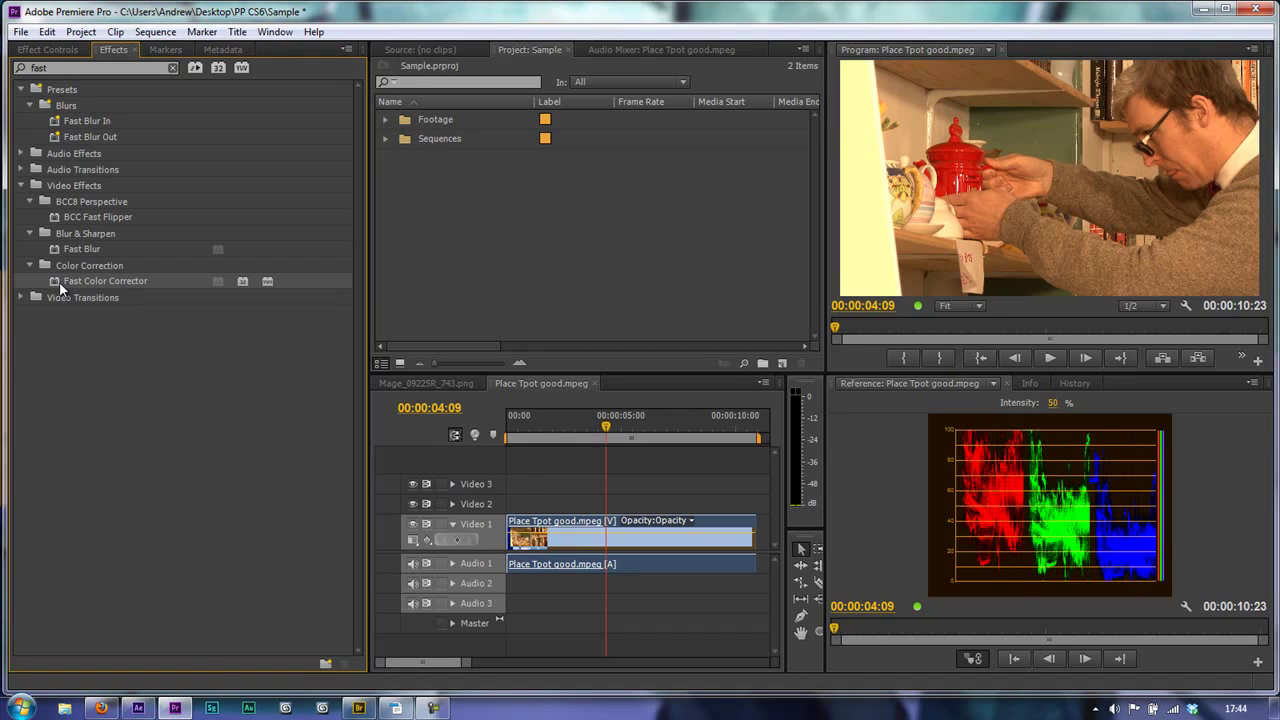
# - Show the clip's Effect Controls with the keyframe timeline hidden, scrolled to the Fast Color Corrector wheel
pyautogui.click(47, 53)
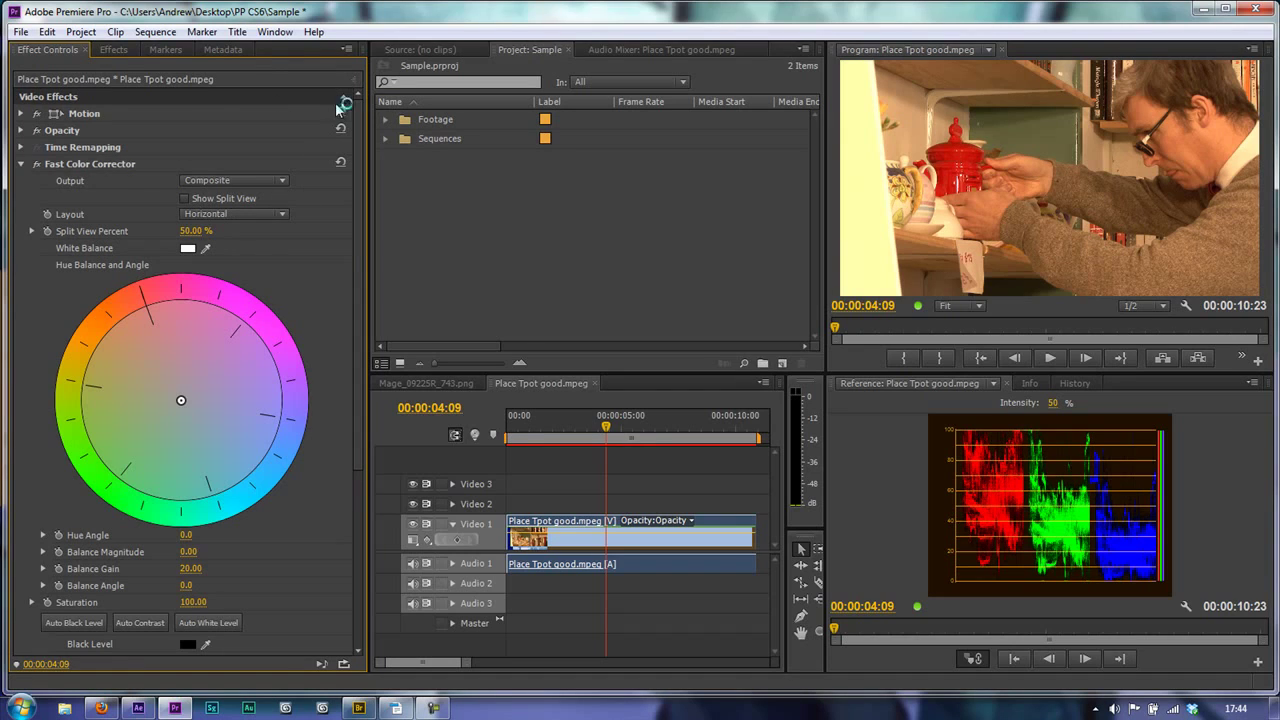
pyautogui.click(352, 86)
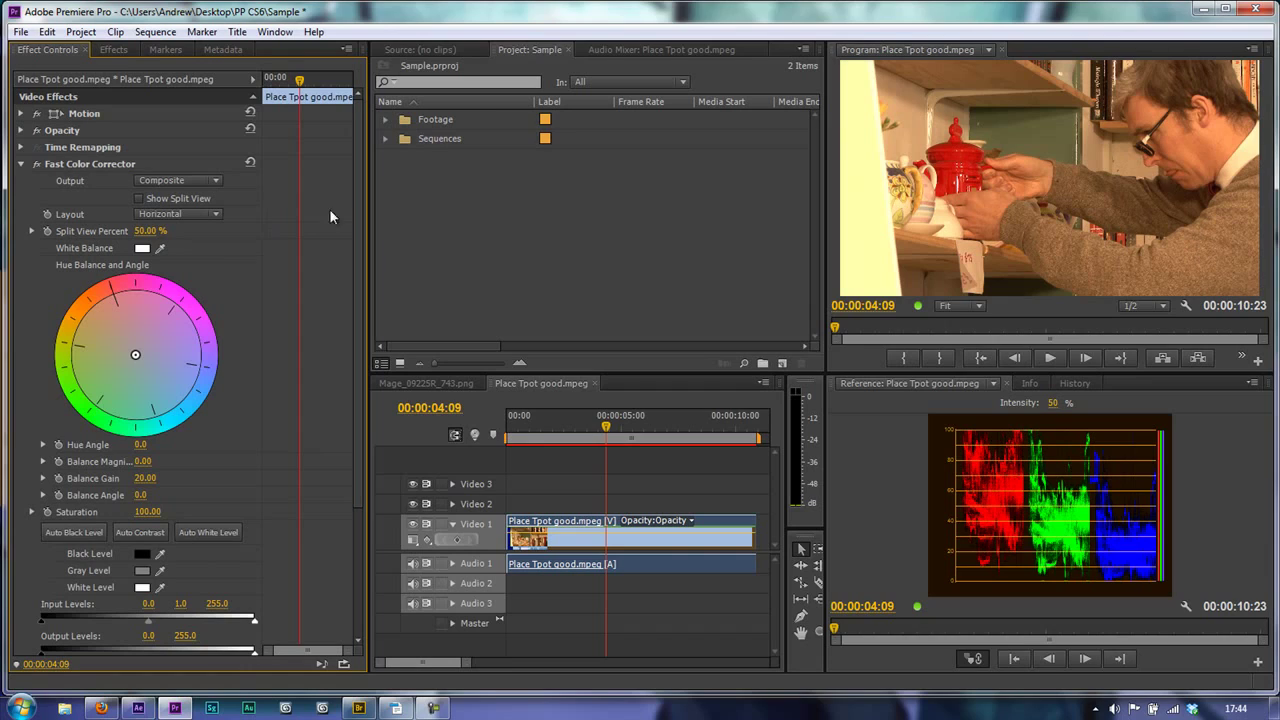
pyautogui.click(252, 86)
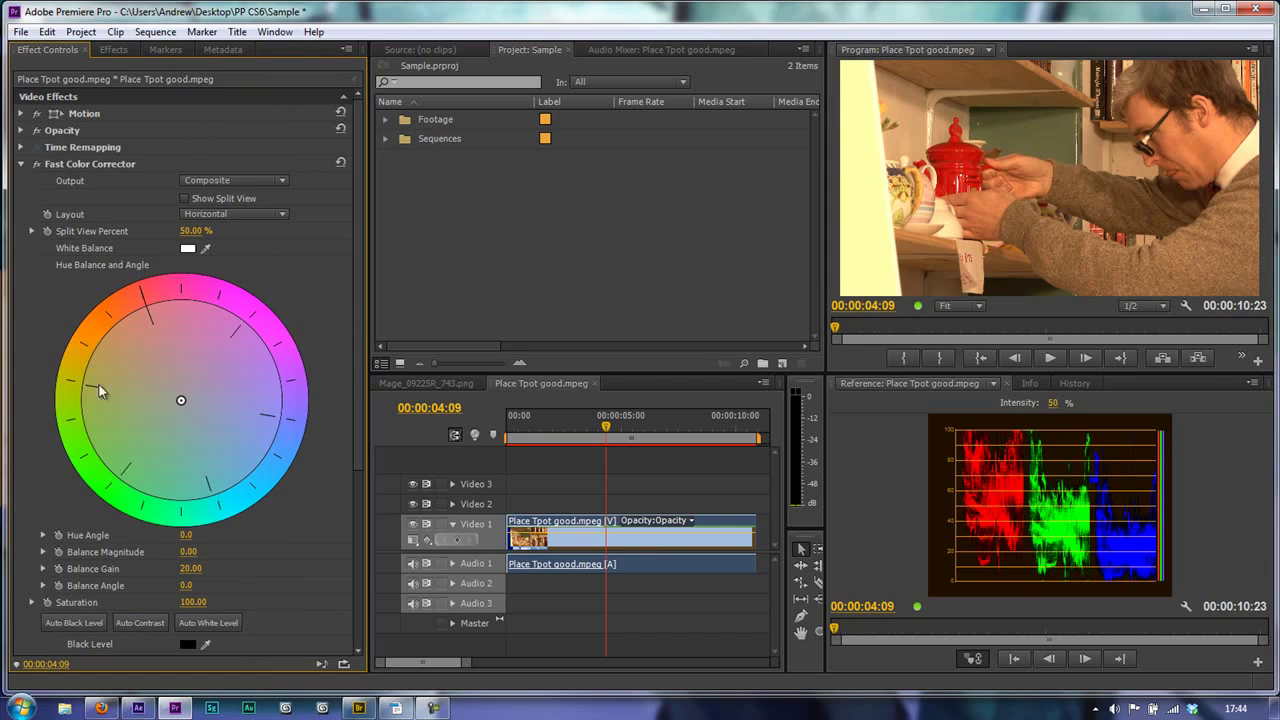
pyautogui.moveTo(355, 321); pyautogui.dragTo(356, 370)
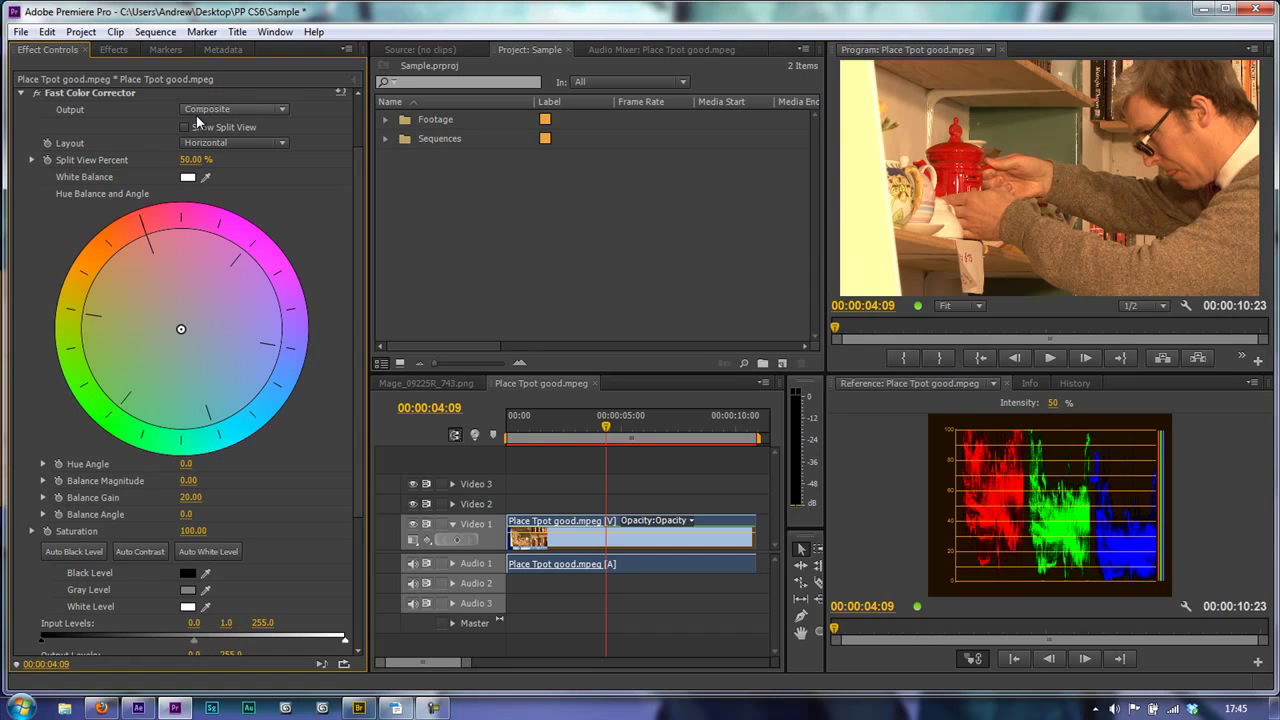
pyautogui.click(281, 111)
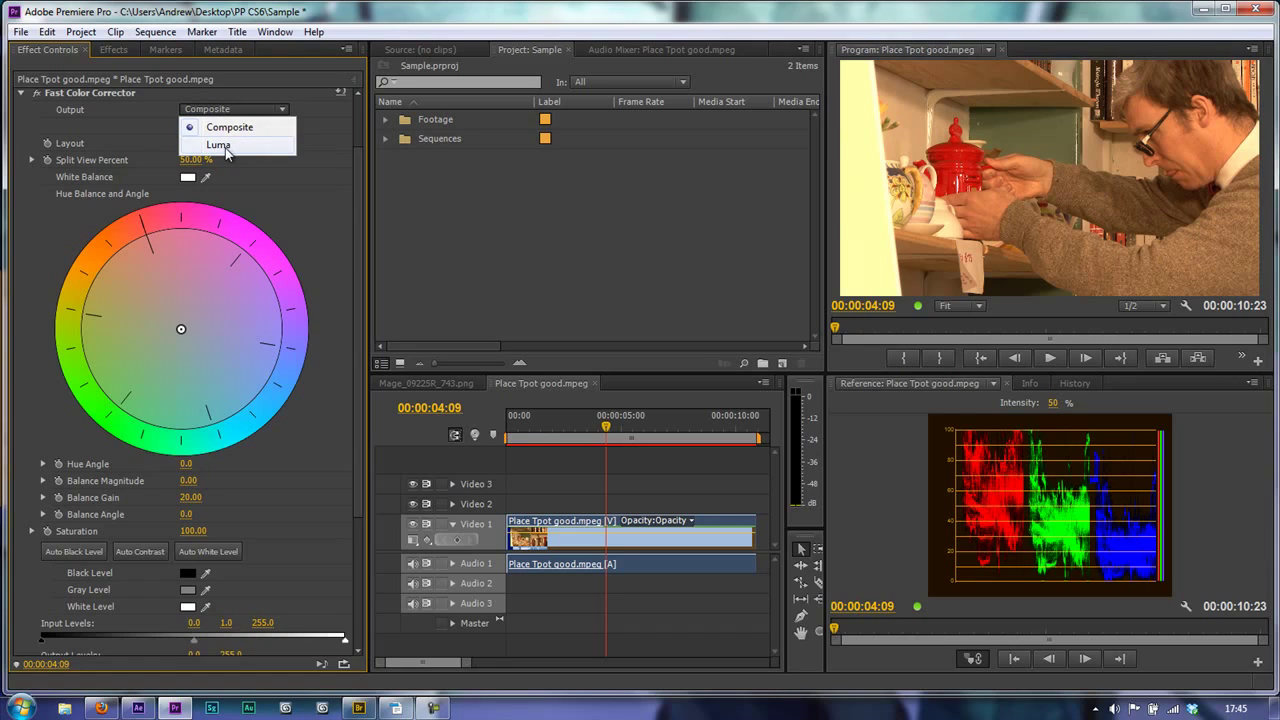
pyautogui.click(230, 146)
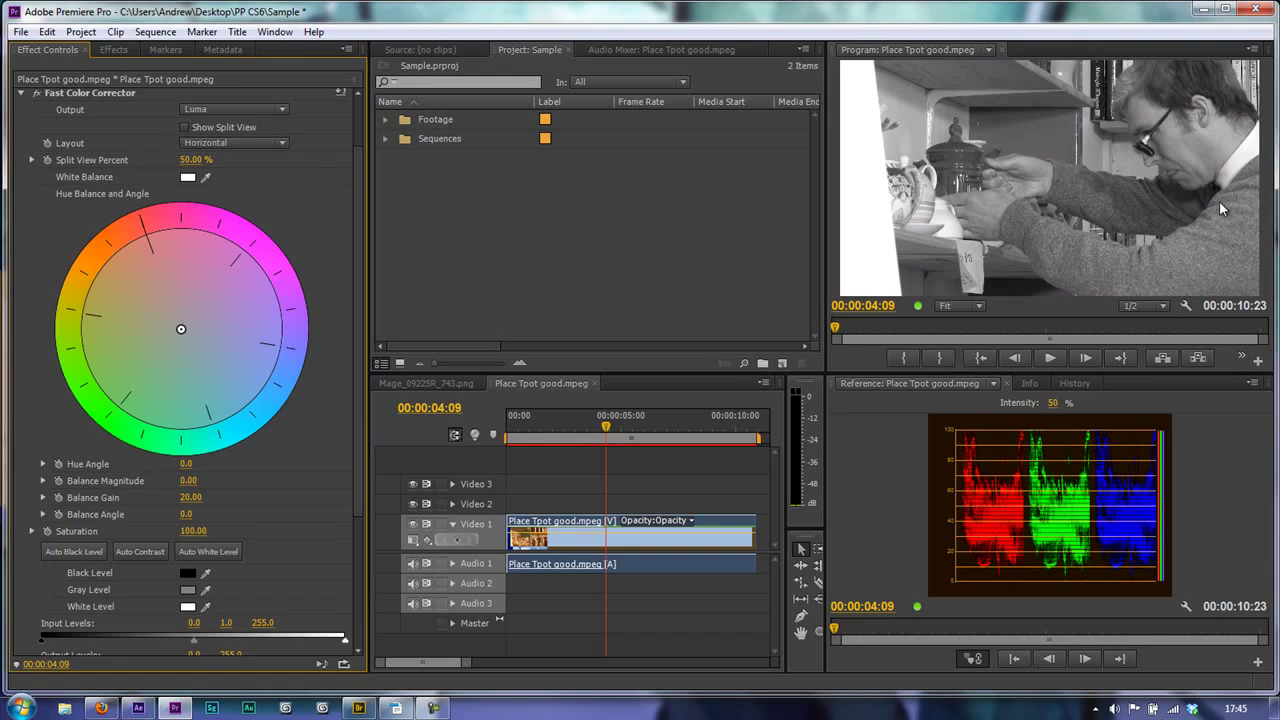
pyautogui.click(281, 115)
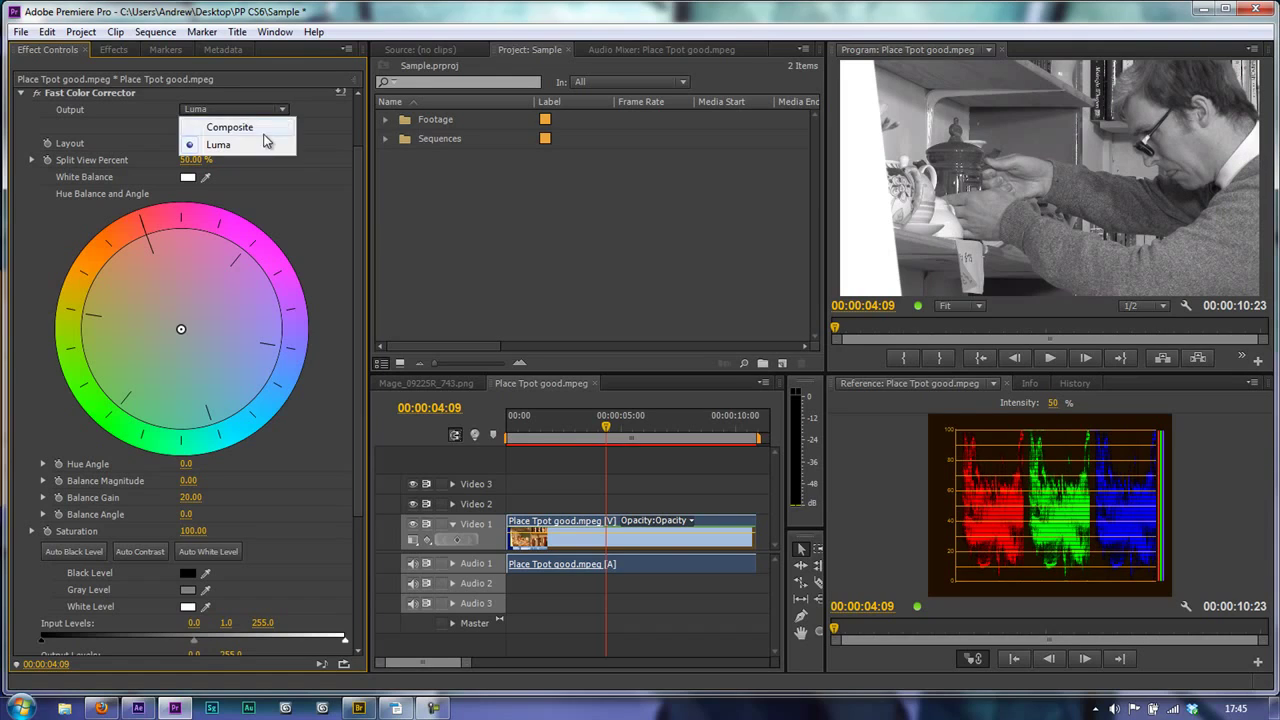
pyautogui.click(235, 126)
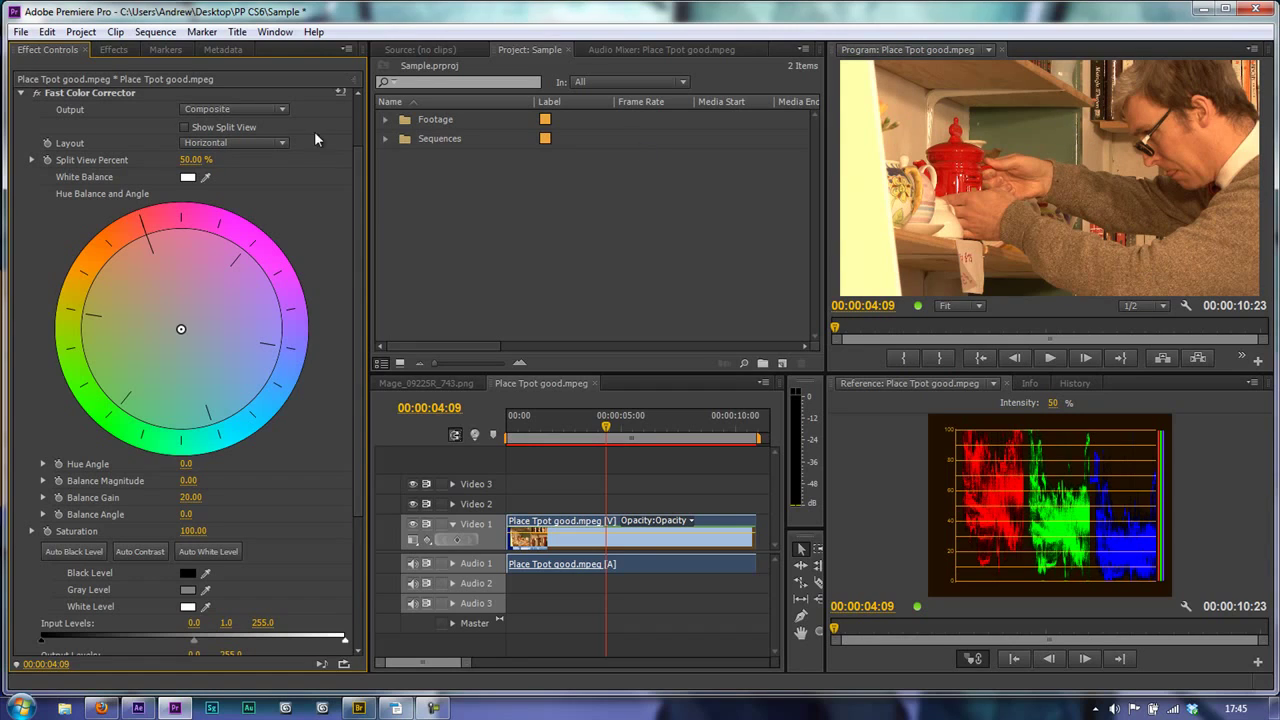
pyautogui.click(279, 145)
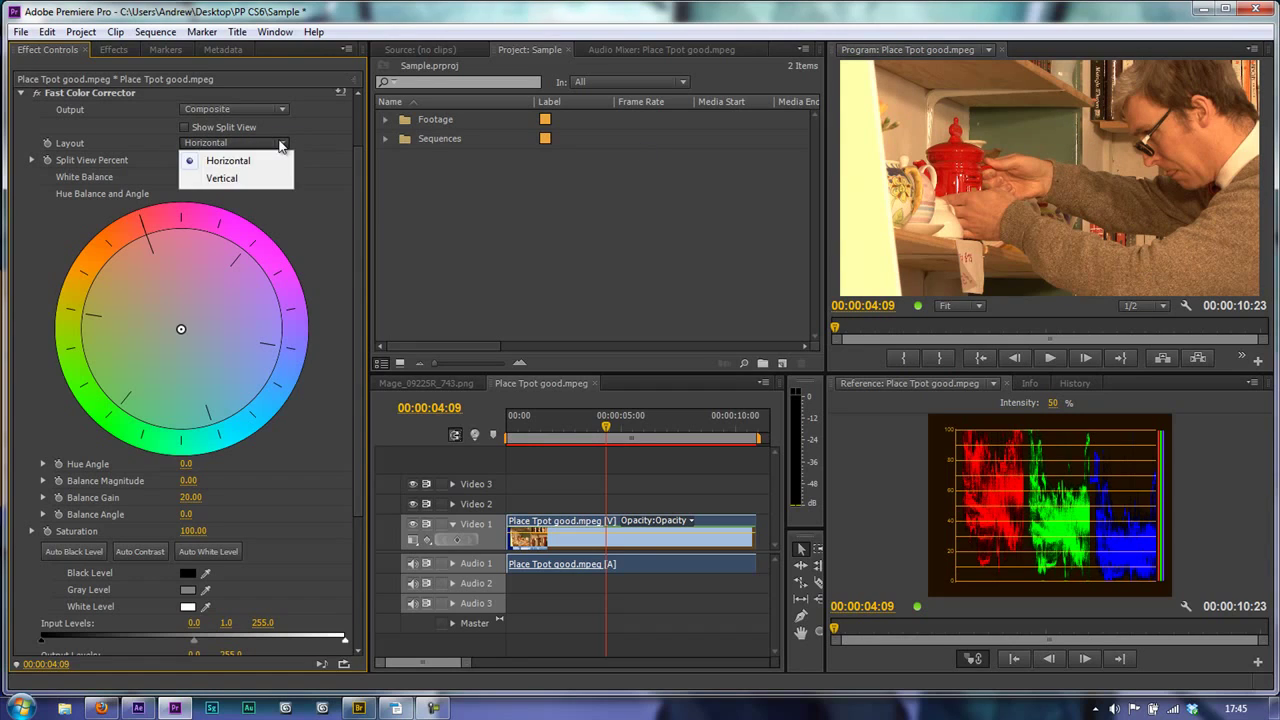
pyautogui.click(279, 145)
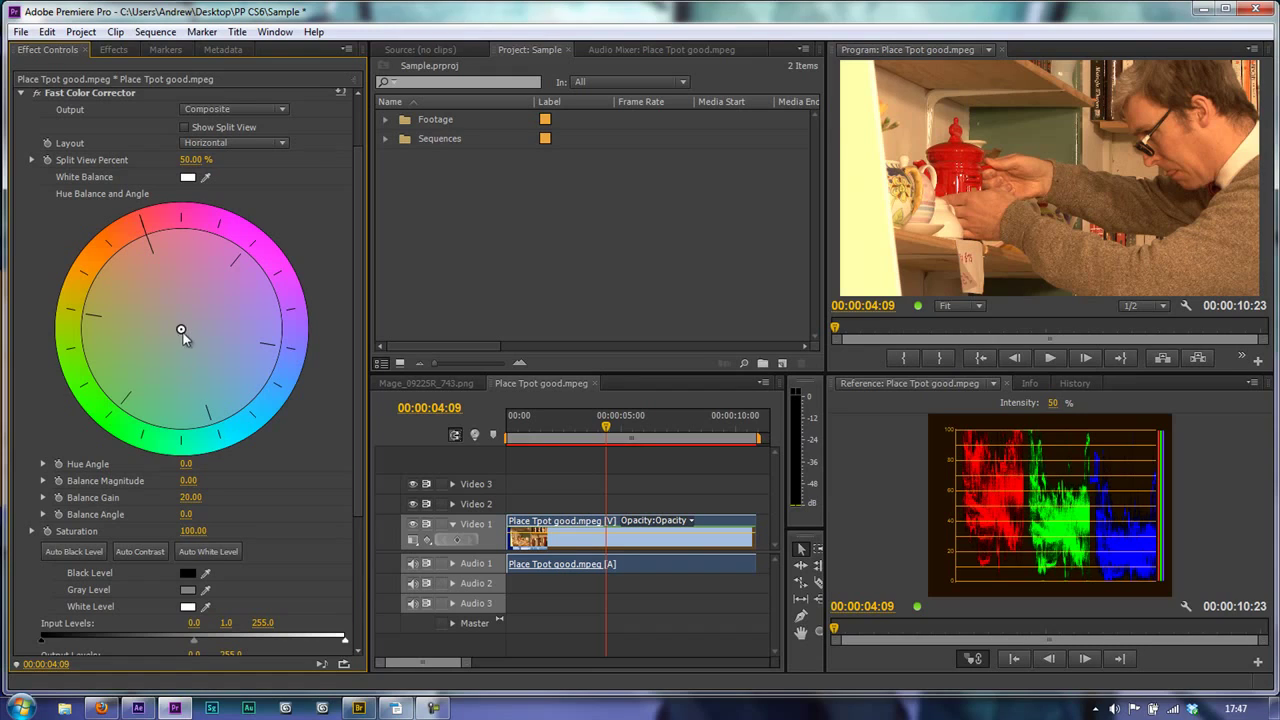
pyautogui.moveTo(181, 331); pyautogui.dragTo(200, 386)
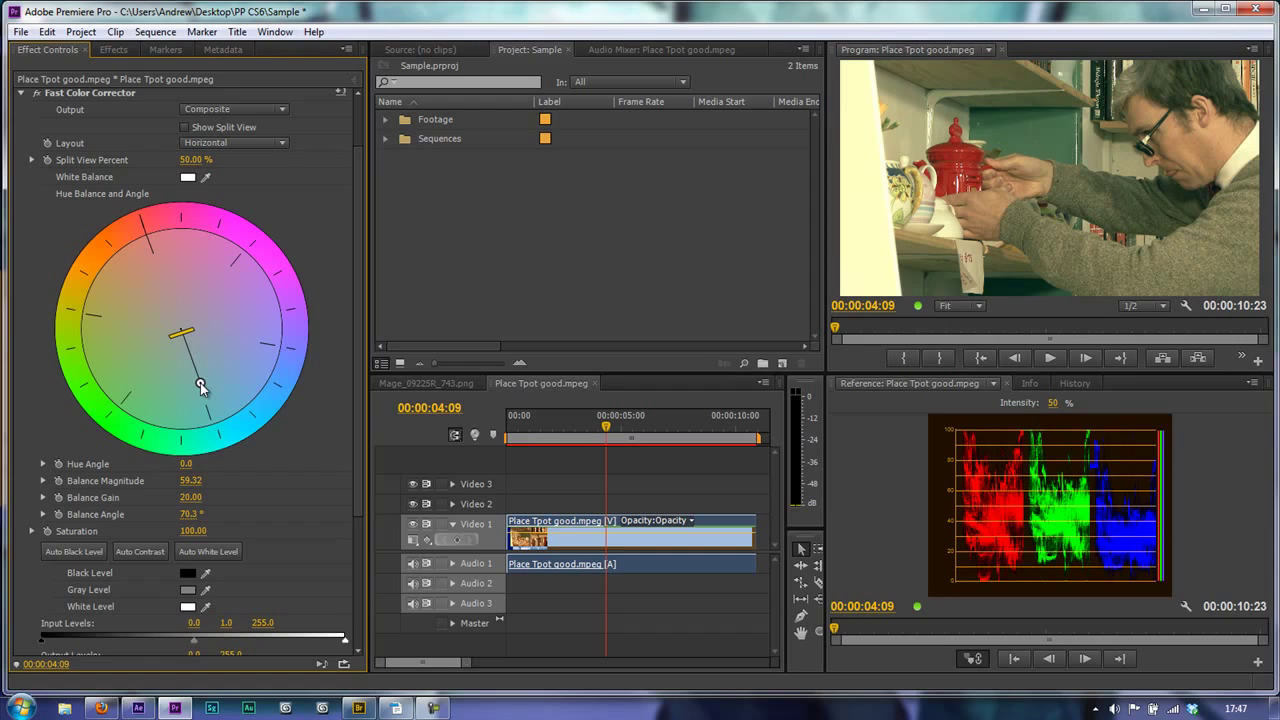
pyautogui.moveTo(200, 386); pyautogui.dragTo(216, 437)
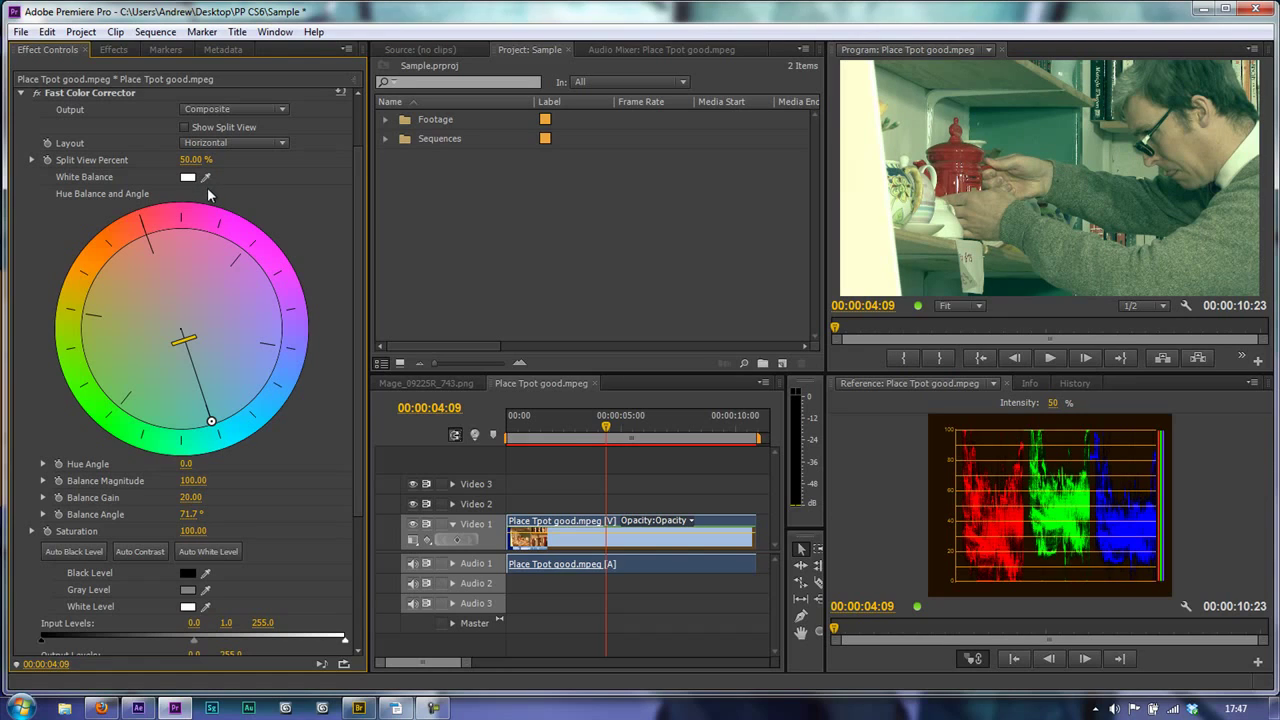
pyautogui.scroll(1, 353, 221)
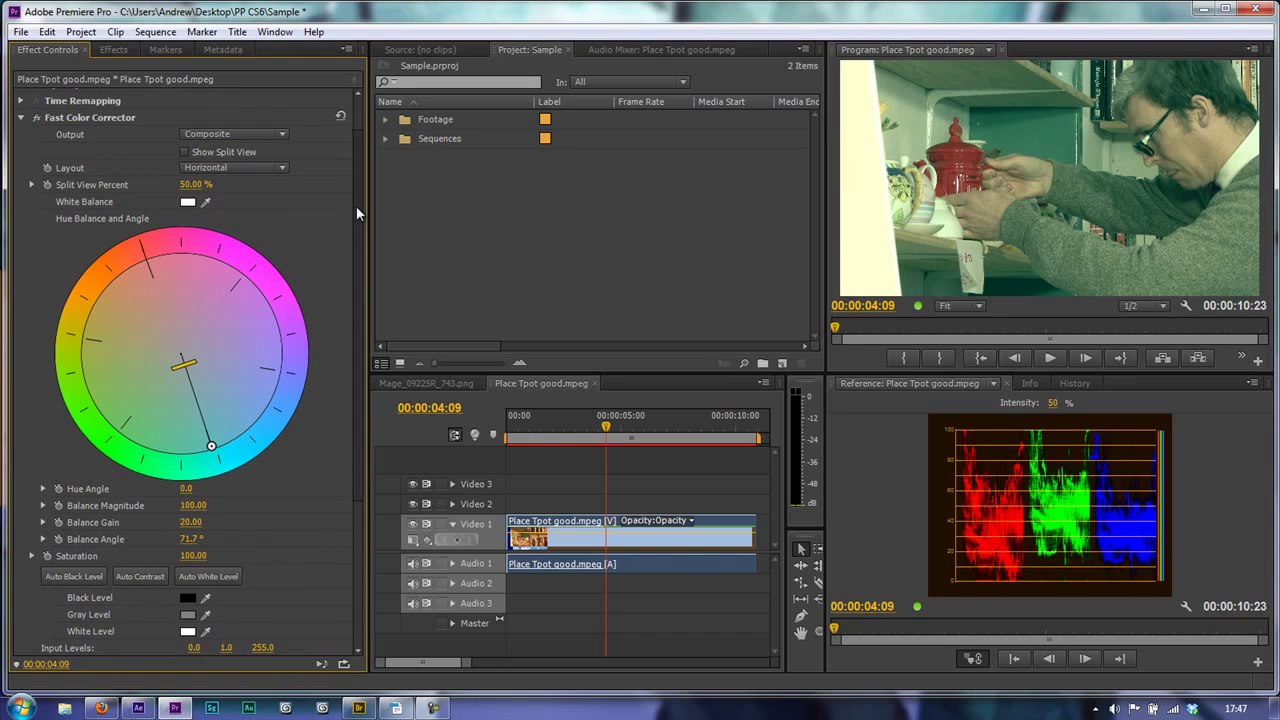
pyautogui.click(341, 116)
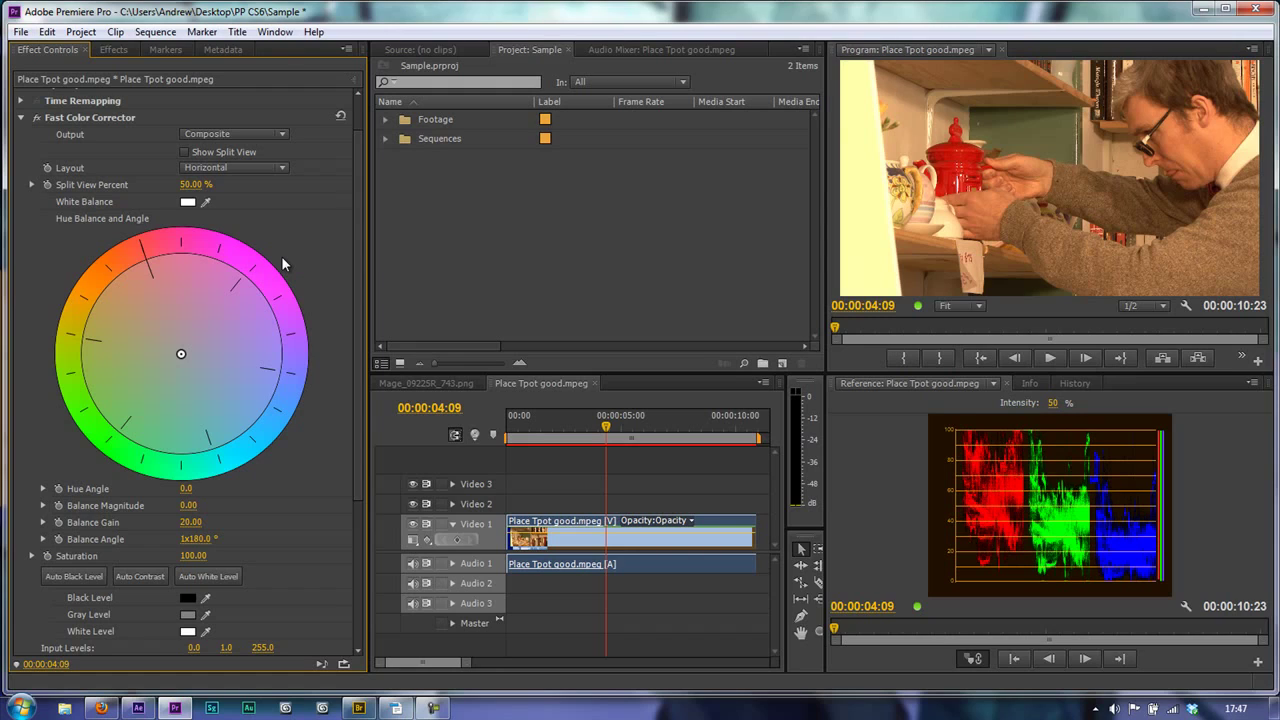
# - Sample the bright wall with the White Balance eyedropper, then toggle the effect off and on to compare
pyautogui.click(205, 202)
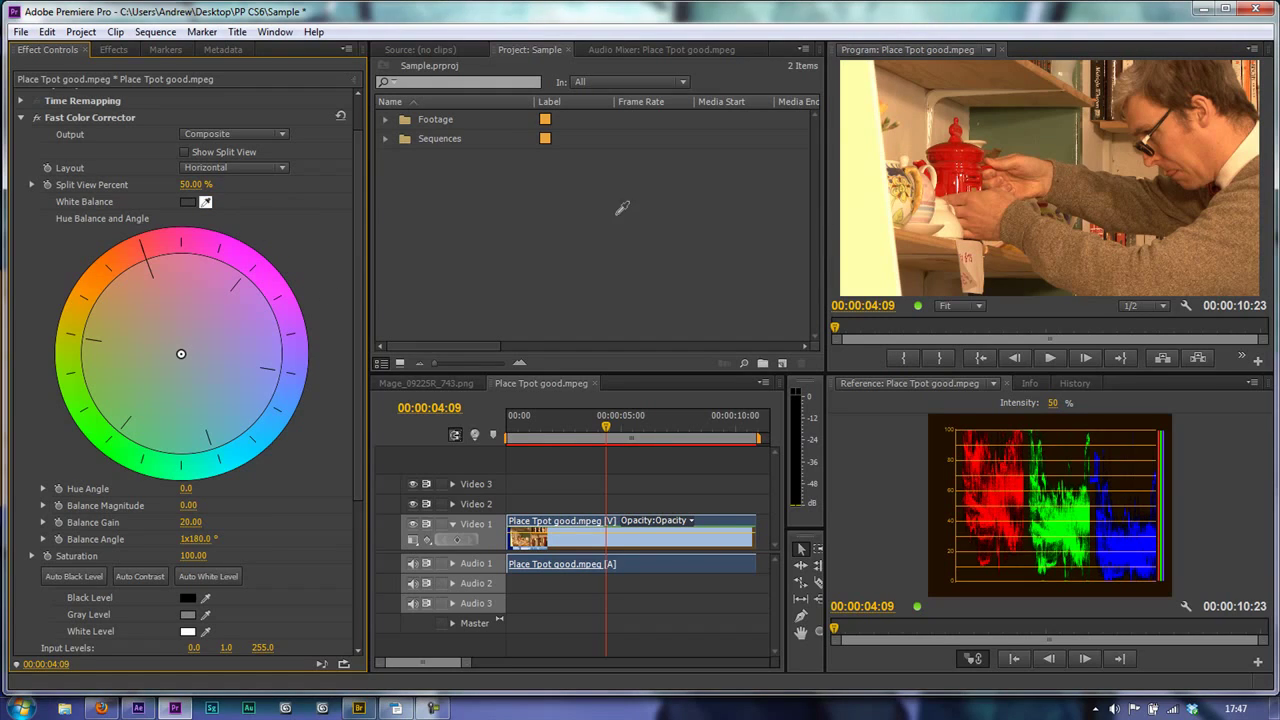
pyautogui.moveTo(1262, 156); pyautogui.dragTo(1252, 150)
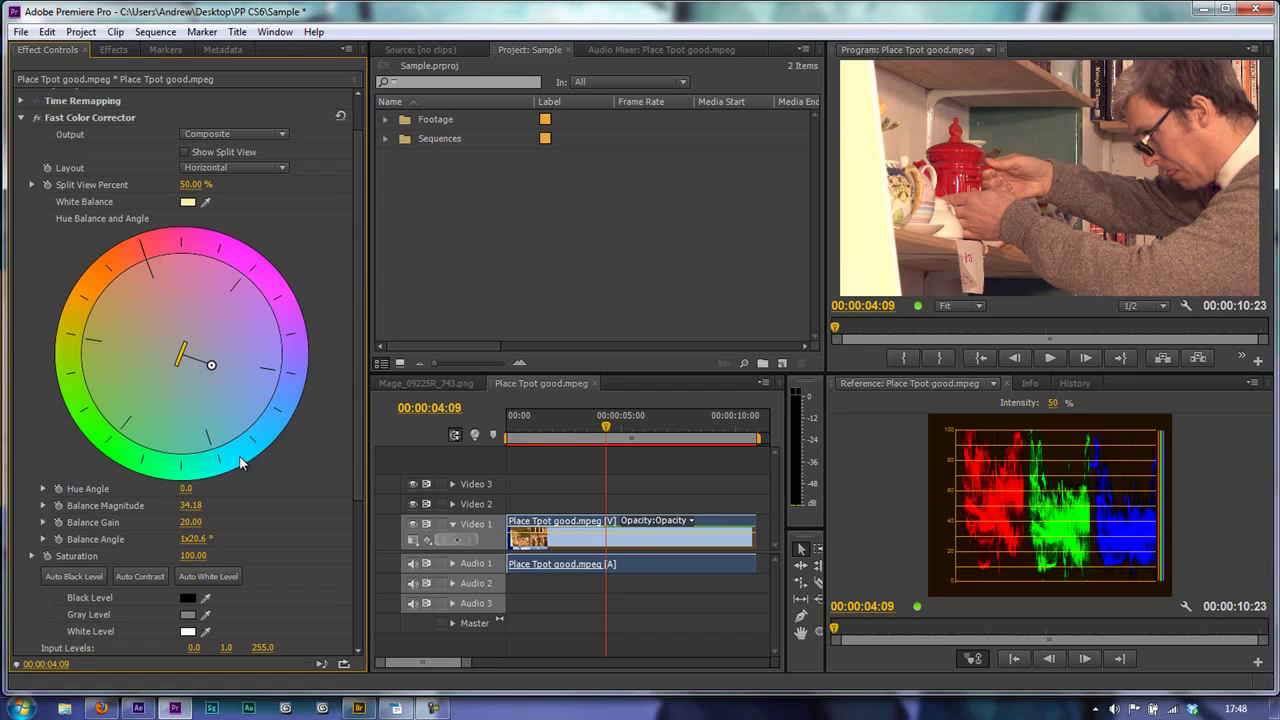
pyautogui.click(37, 118)
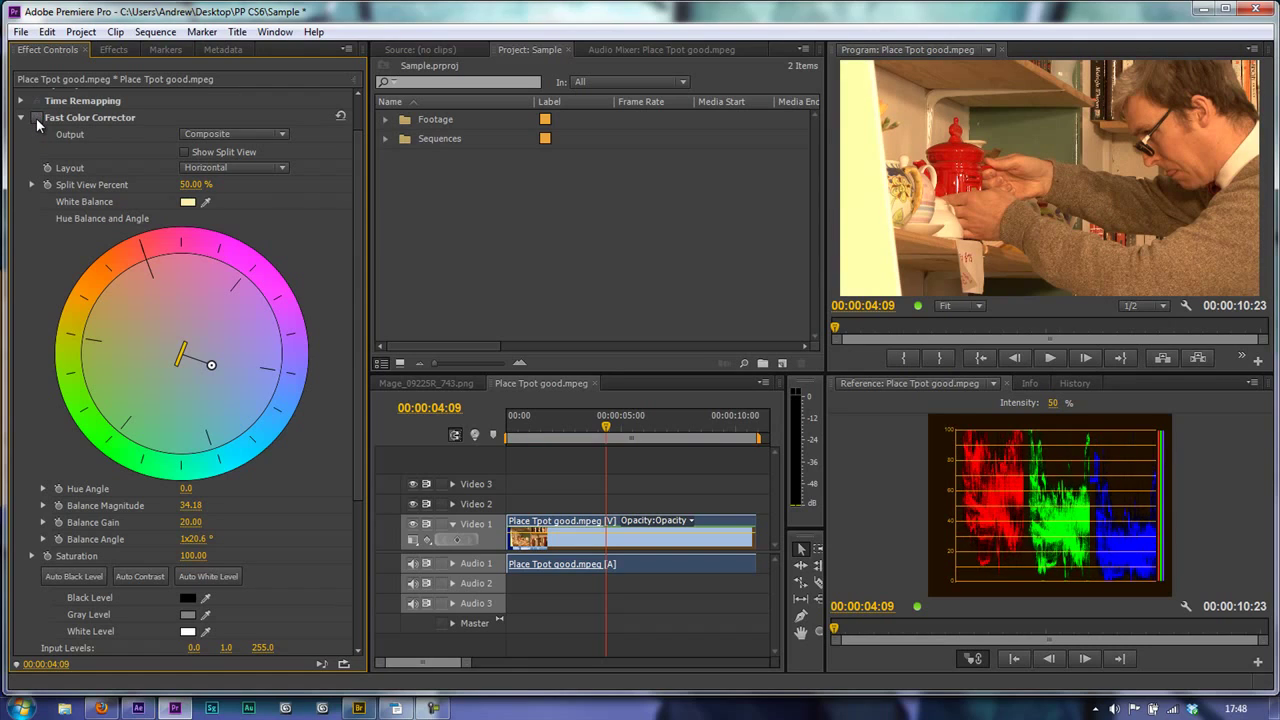
pyautogui.click(37, 118)
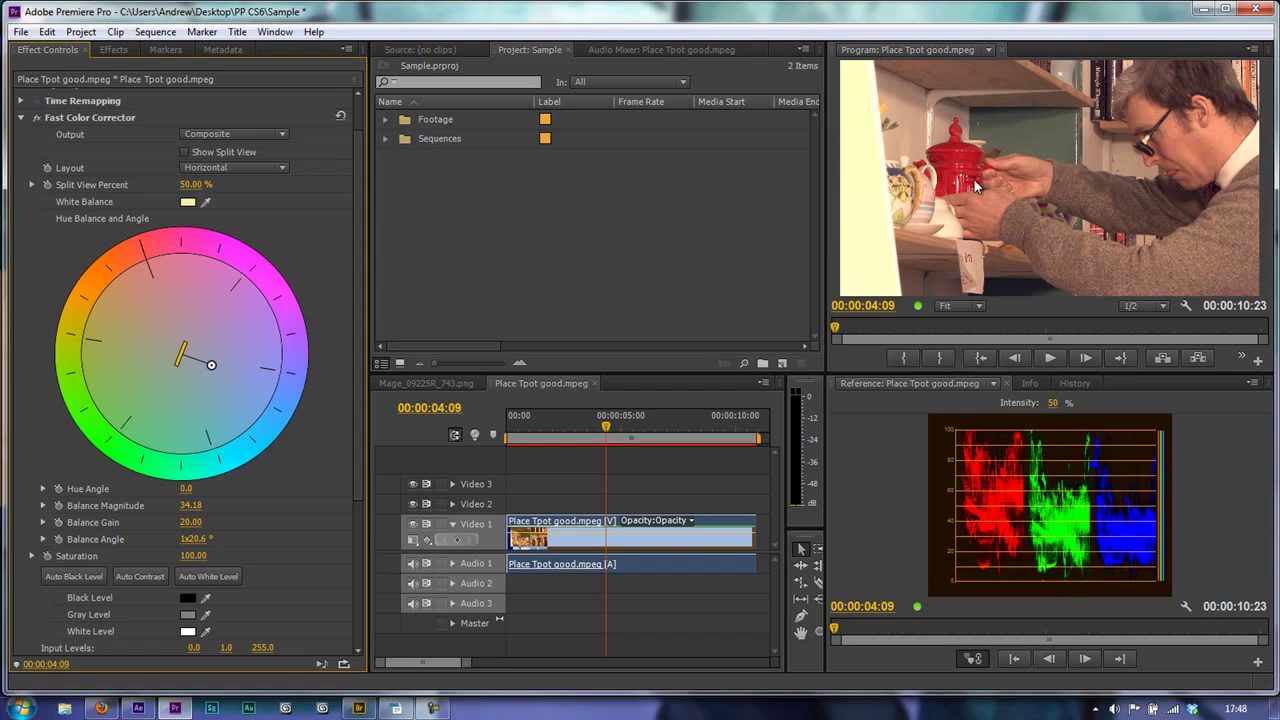
# - Move the playhead back to 00:00:00:00 and drag the wheel's gain handle until Balance Gain reads 1.00
pyautogui.click(545, 440)
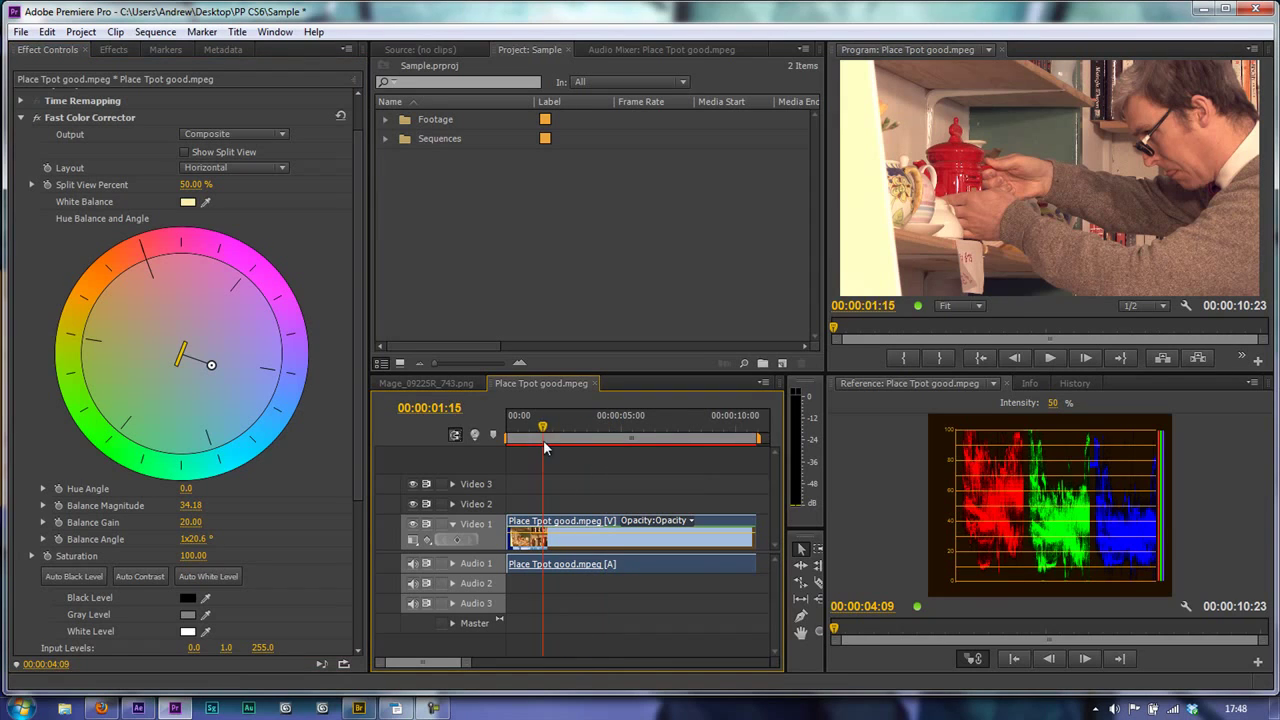
pyautogui.moveTo(545, 447); pyautogui.dragTo(484, 449)
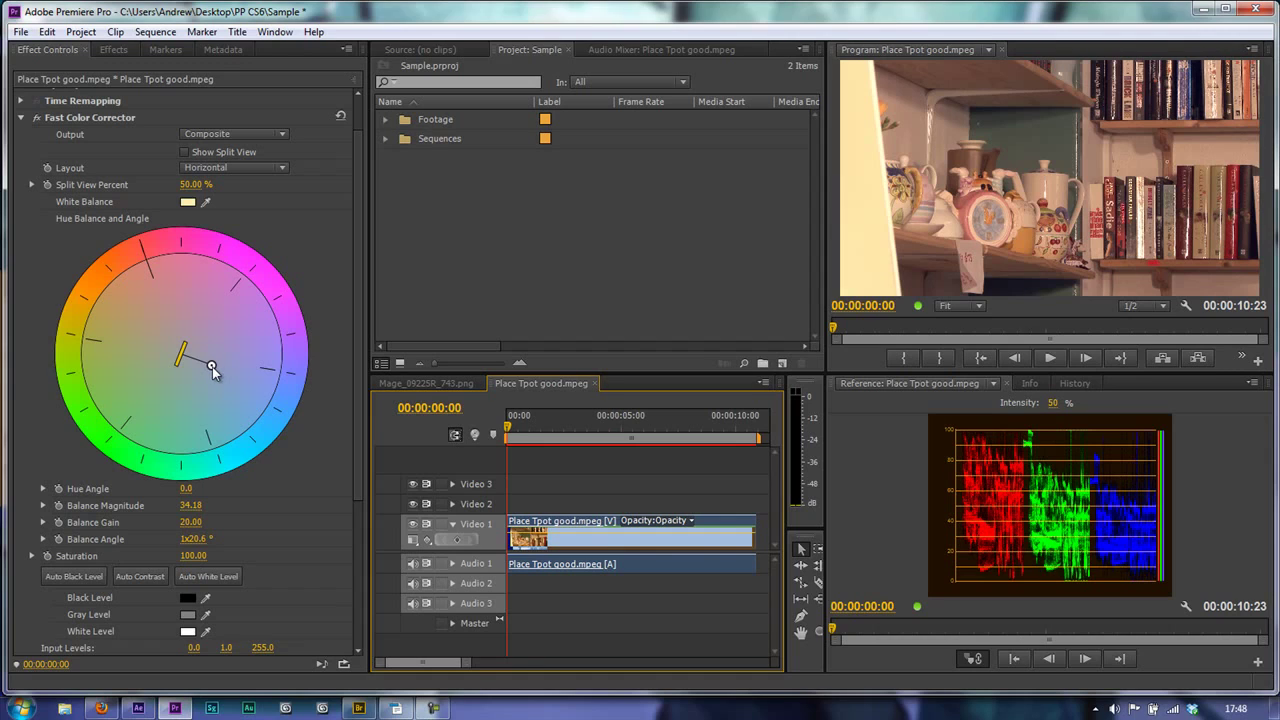
pyautogui.moveTo(212, 368)
pyautogui.mouseDown()
pyautogui.moveTo(274, 384)
pyautogui.moveTo(262, 285)
pyautogui.moveTo(282, 338)
pyautogui.moveTo(280, 430)
pyautogui.moveTo(205, 480)
pyautogui.moveTo(80, 470)
pyautogui.moveTo(172, 462)
pyautogui.moveTo(252, 425)
pyautogui.moveTo(286, 371)
pyautogui.moveTo(211, 364)
pyautogui.mouseUp()
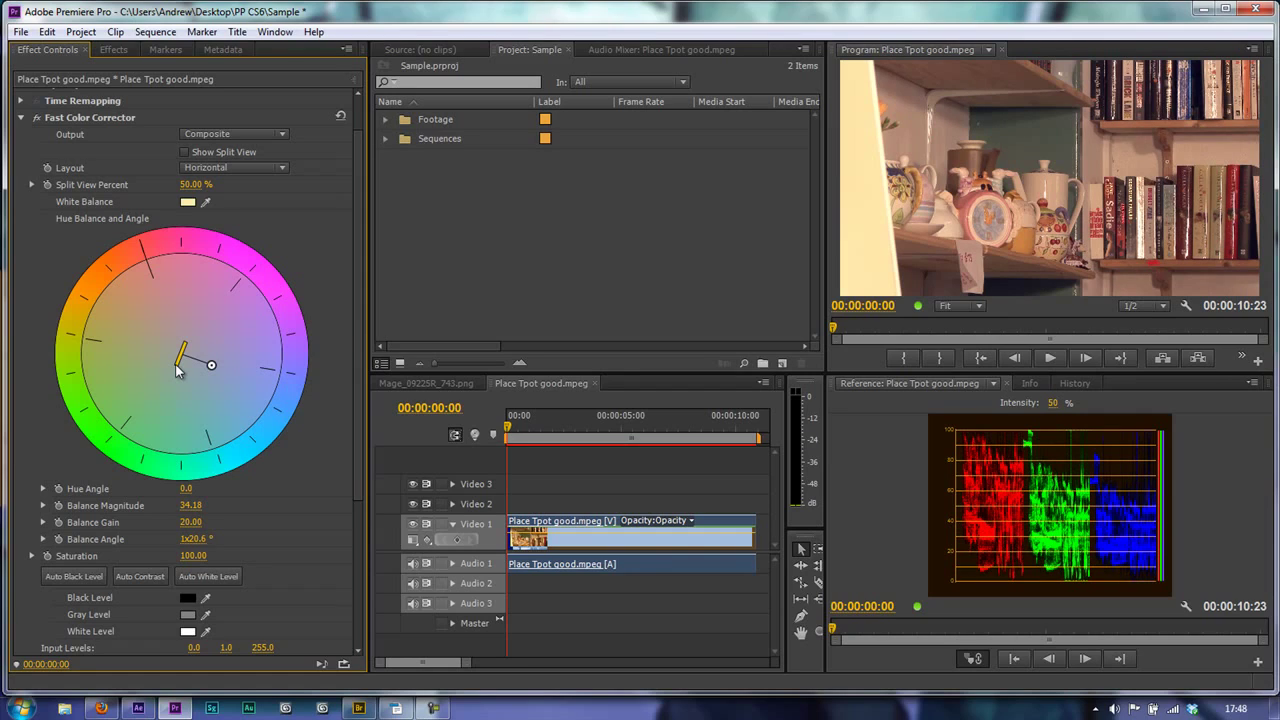
pyautogui.moveTo(180, 369); pyautogui.dragTo(175, 368)
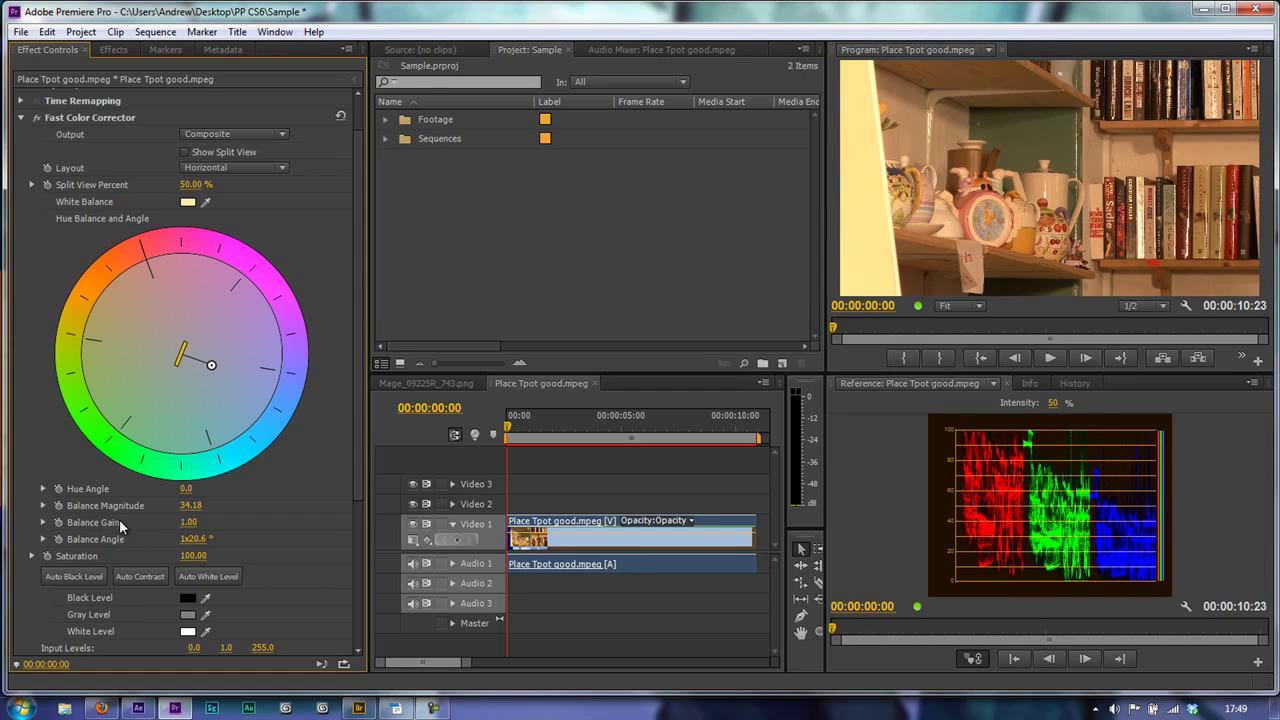
# - Set Balance Gain to 19.07 with its slider and rotate the hue ring to 40.5°
pyautogui.click(43, 522)
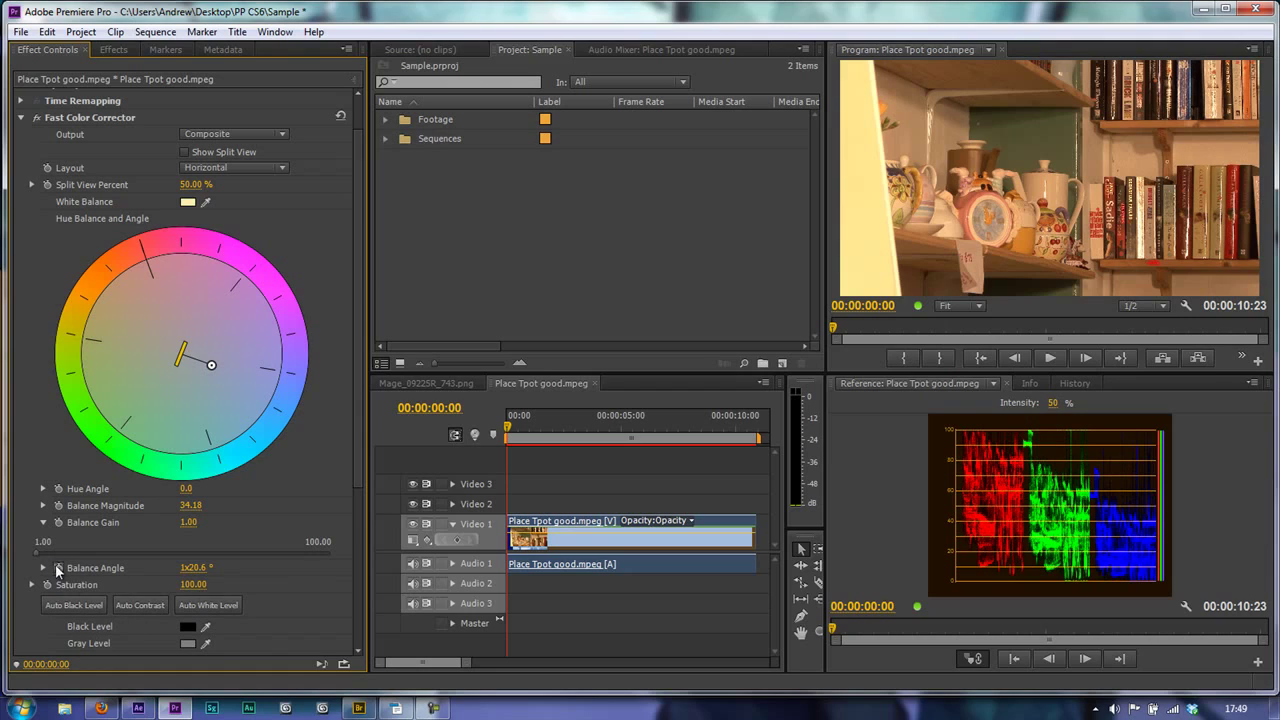
pyautogui.moveTo(38, 556); pyautogui.dragTo(90, 557)
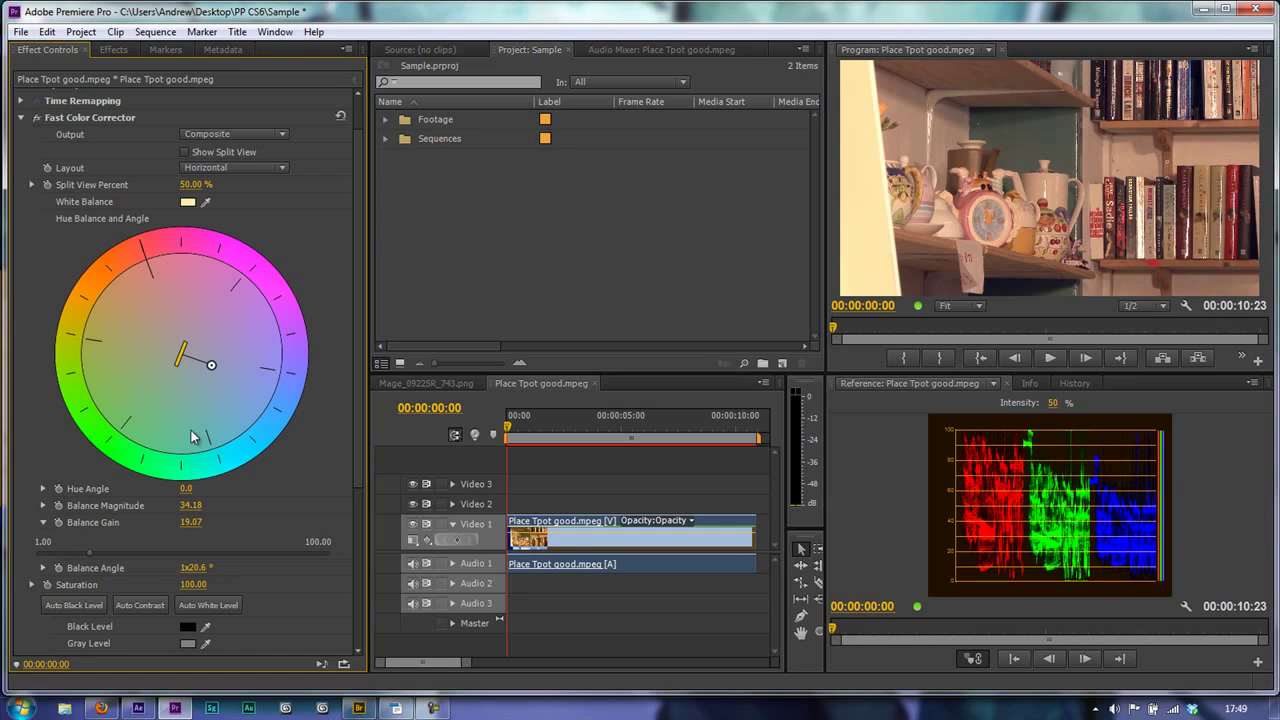
pyautogui.click(43, 522)
pyautogui.moveTo(210, 470); pyautogui.dragTo(265, 412)
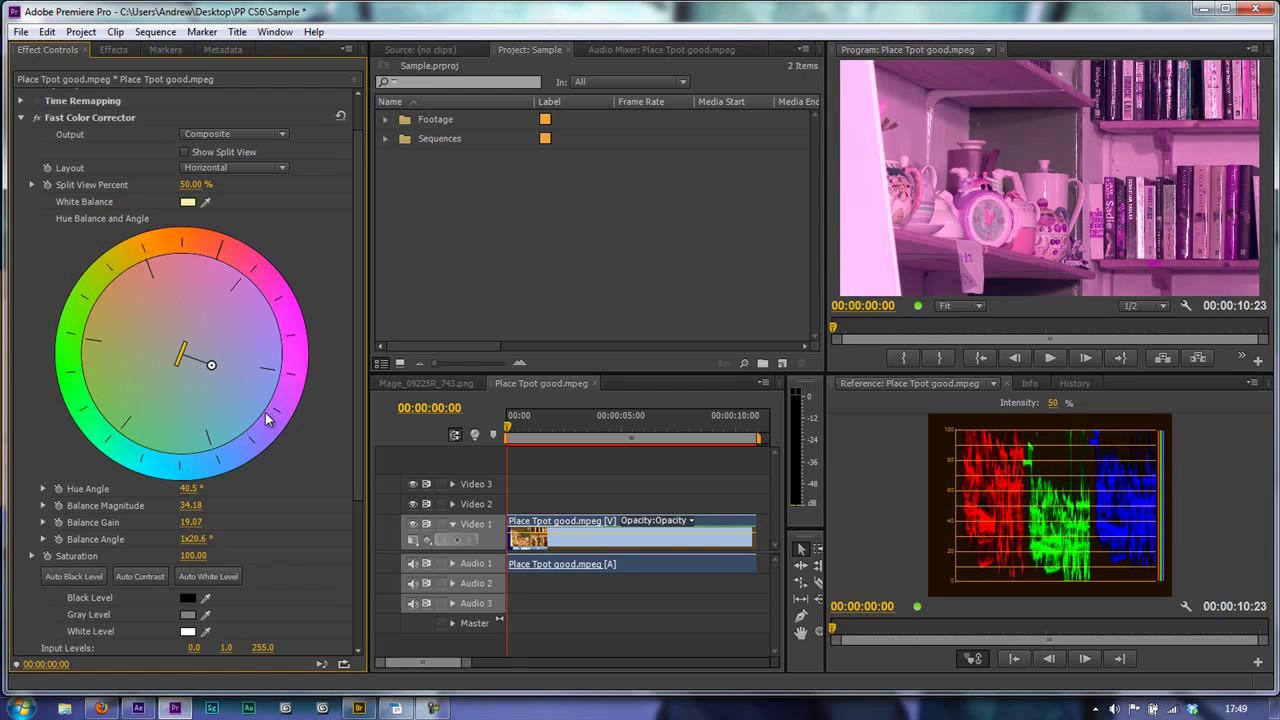
# - Undo the hue rotation back to 0.0°, then scrub the playhead to 00:00:05:16
pyautogui.hotkey('ctrl', 'z')
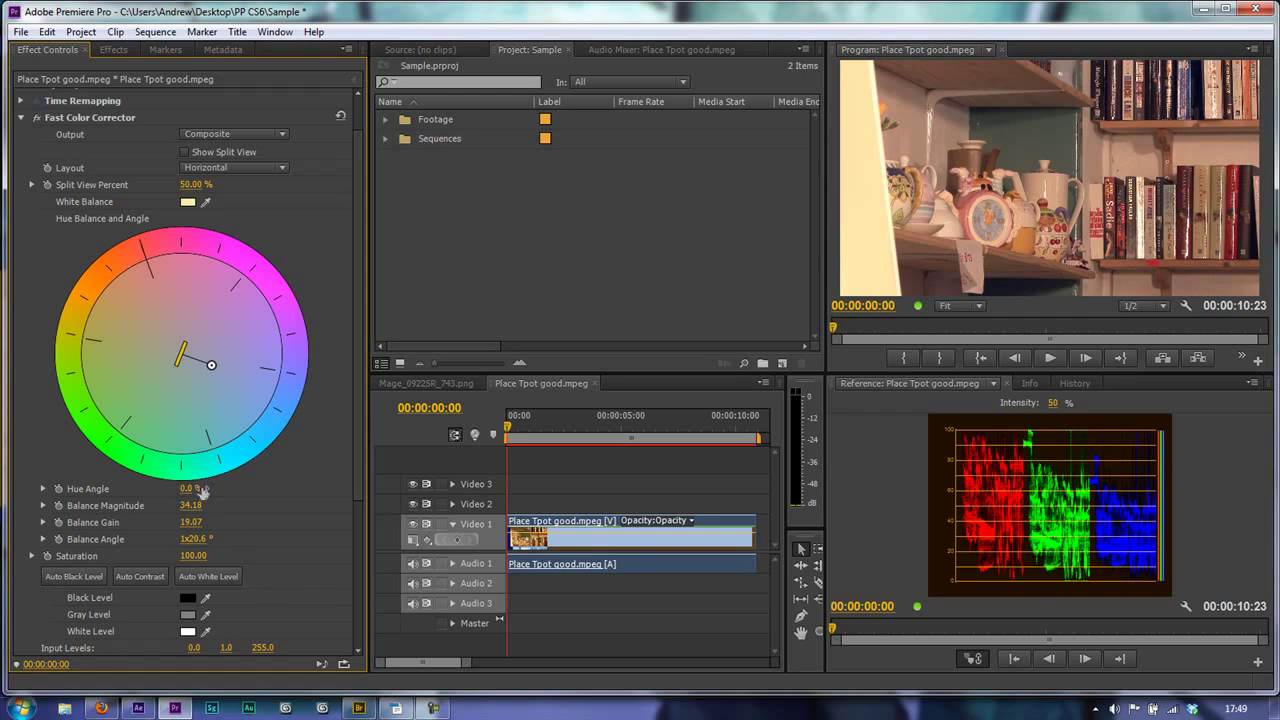
pyautogui.scroll(-3, 356, 470)
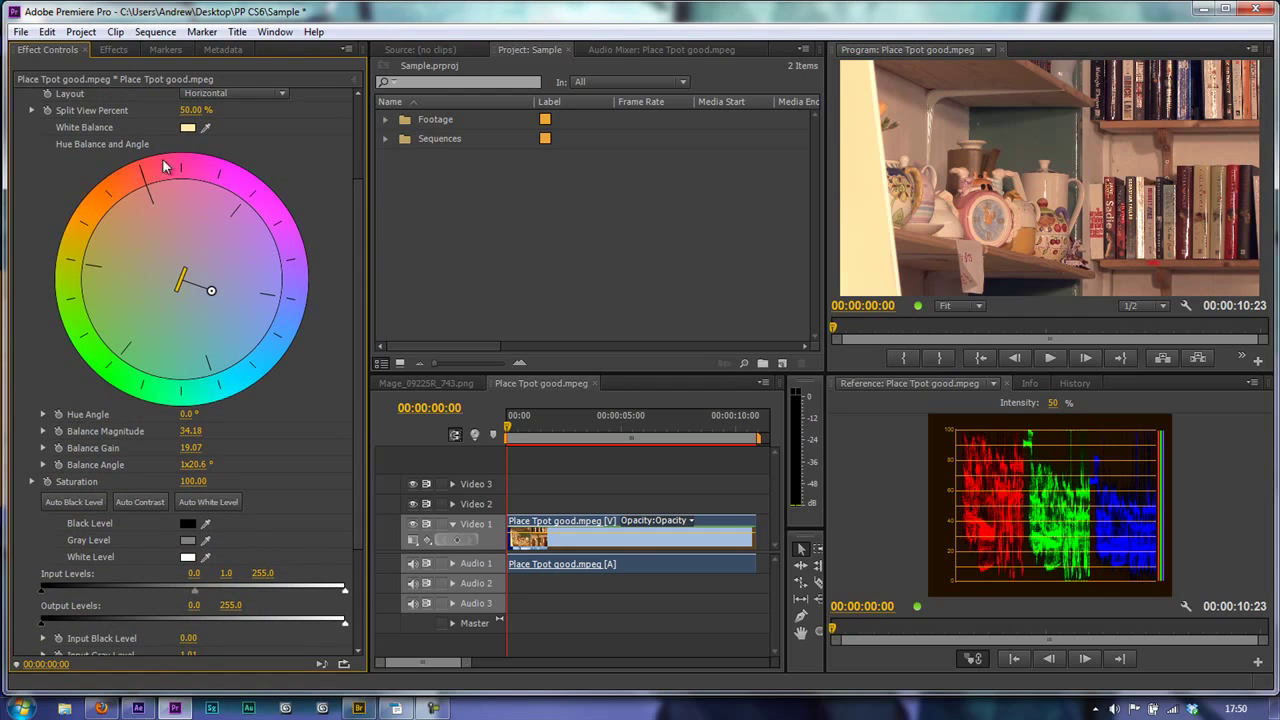
pyautogui.moveTo(507, 432); pyautogui.dragTo(615, 468)
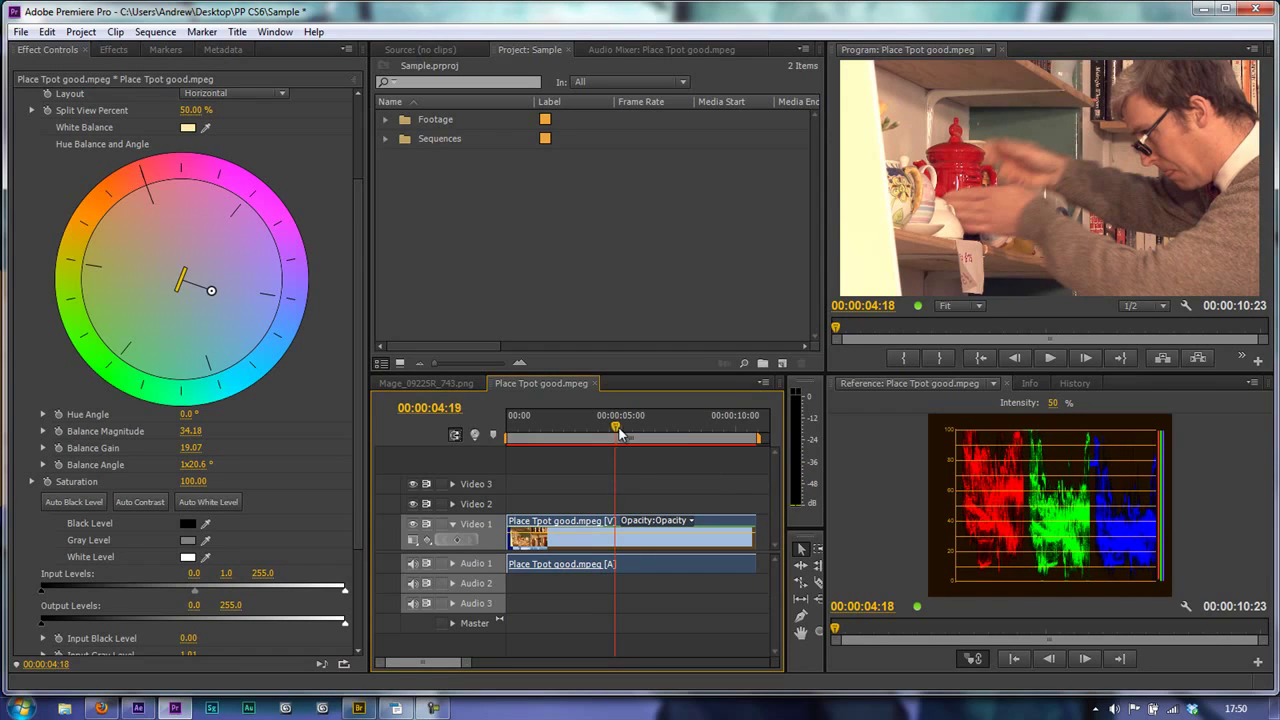
pyautogui.moveTo(617, 436); pyautogui.dragTo(639, 438)
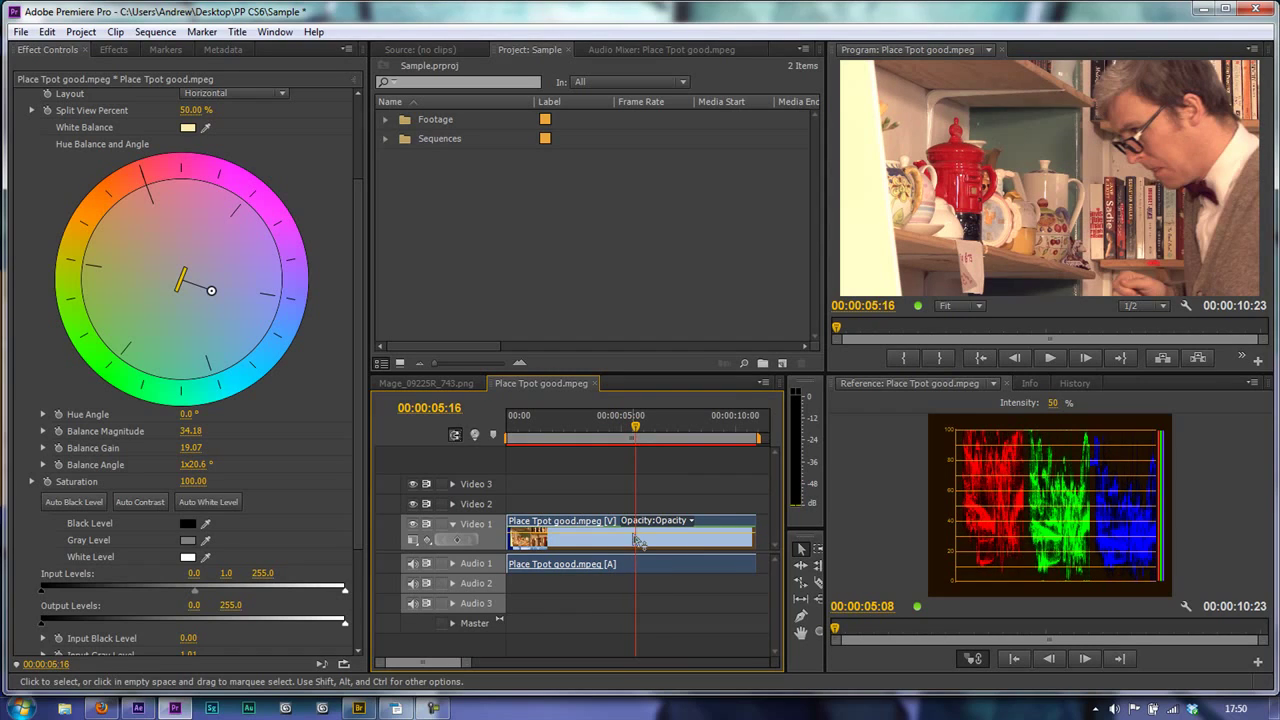